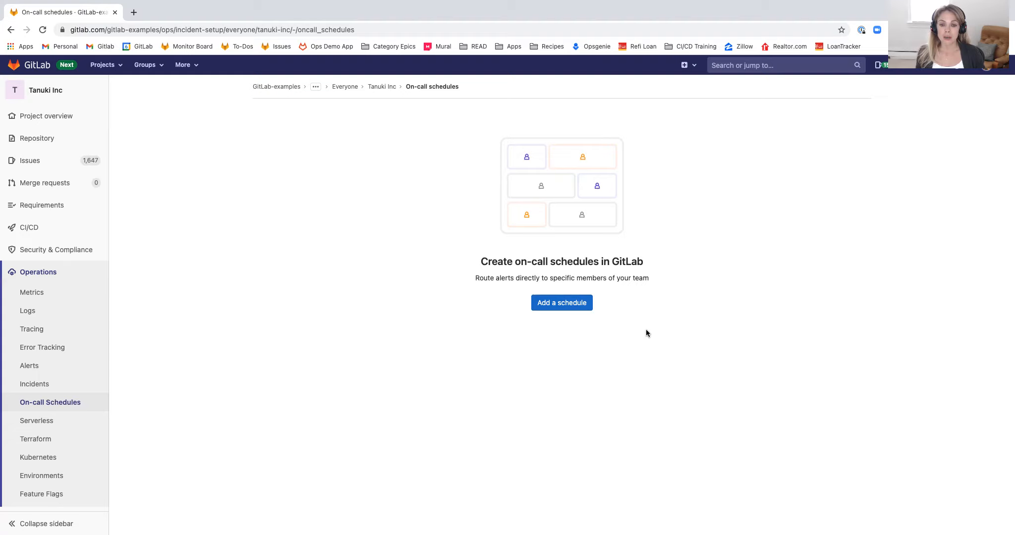
- Start a new on-call schedule for the project and name it "GitLab SRE on-call"
left_click(584, 305)
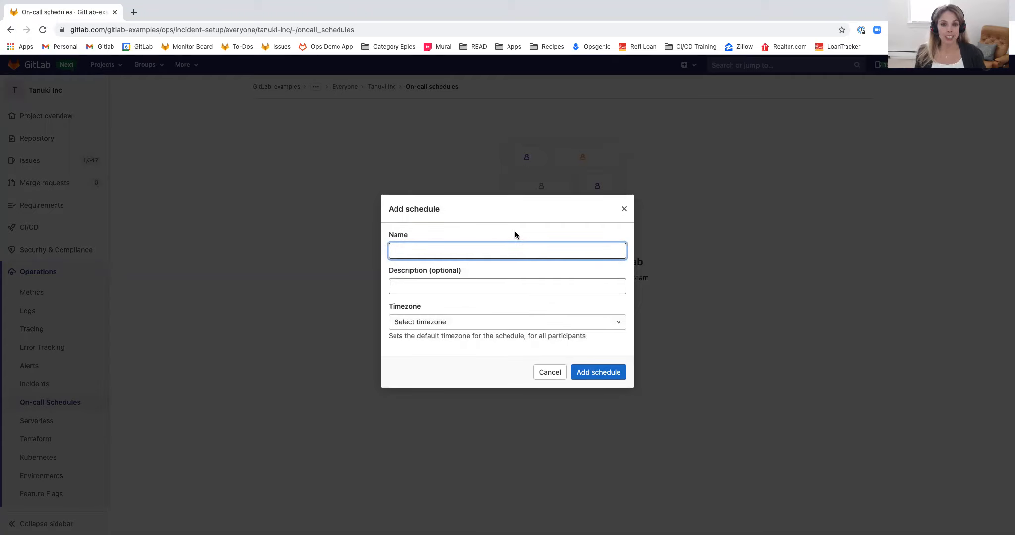
type("Git")
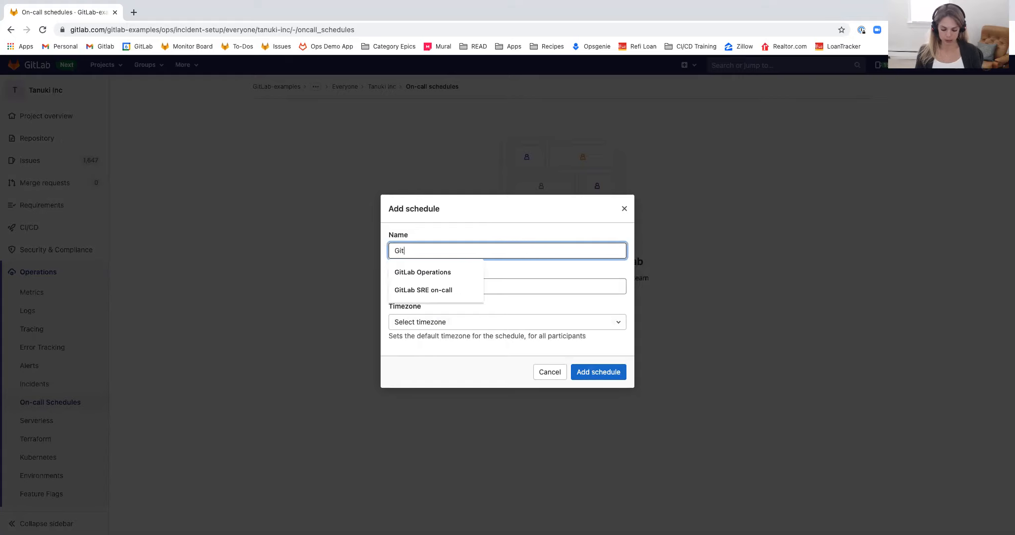
type("Lab SRE")
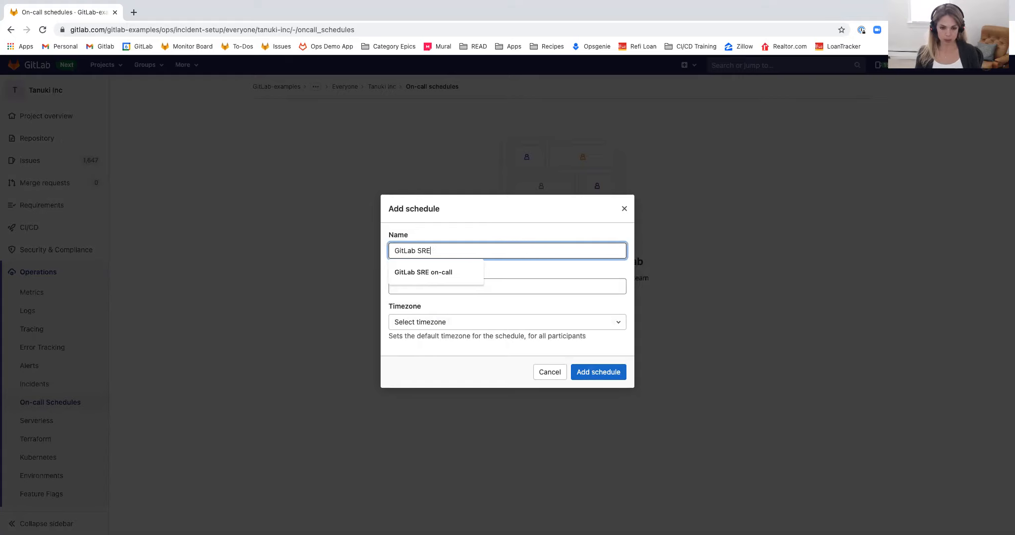
key("Down")
key("Return")
key("Tab")
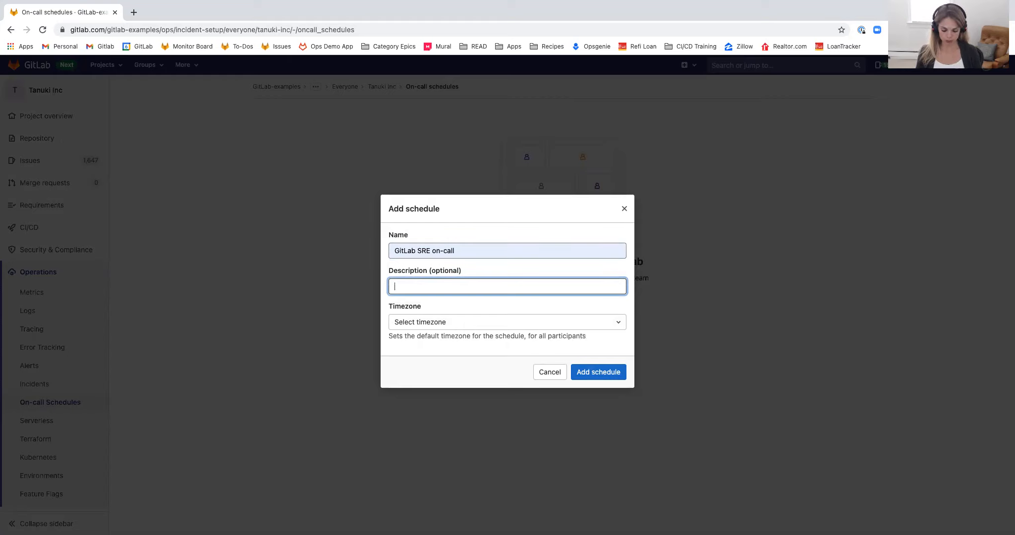
- Enter "Schedule to manage on-call for Gitlab SRE" as the schedule's description
type("Schedule to ")
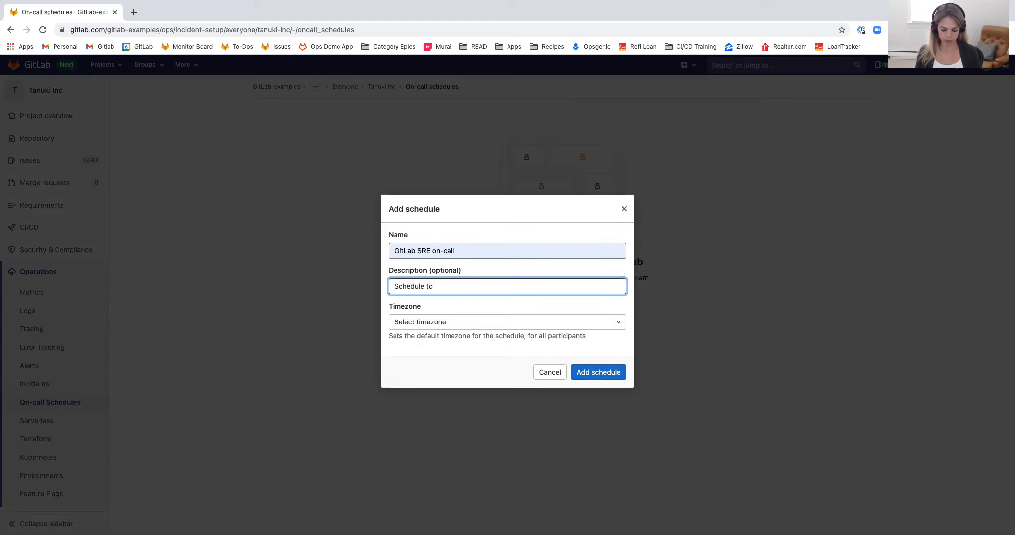
type("manage on-call for Gitlb")
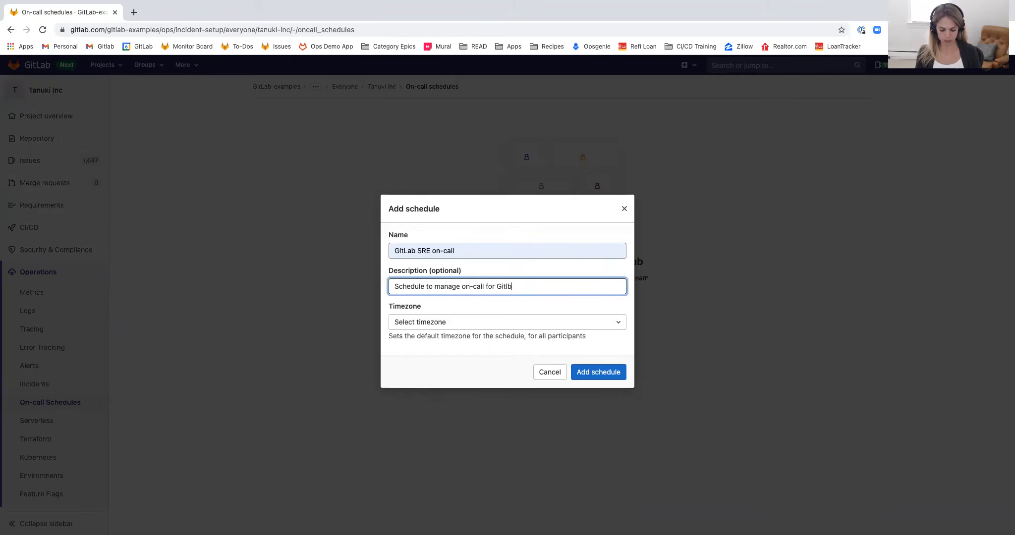
key("alt+shift+Left")
type("Gitlab SRE")
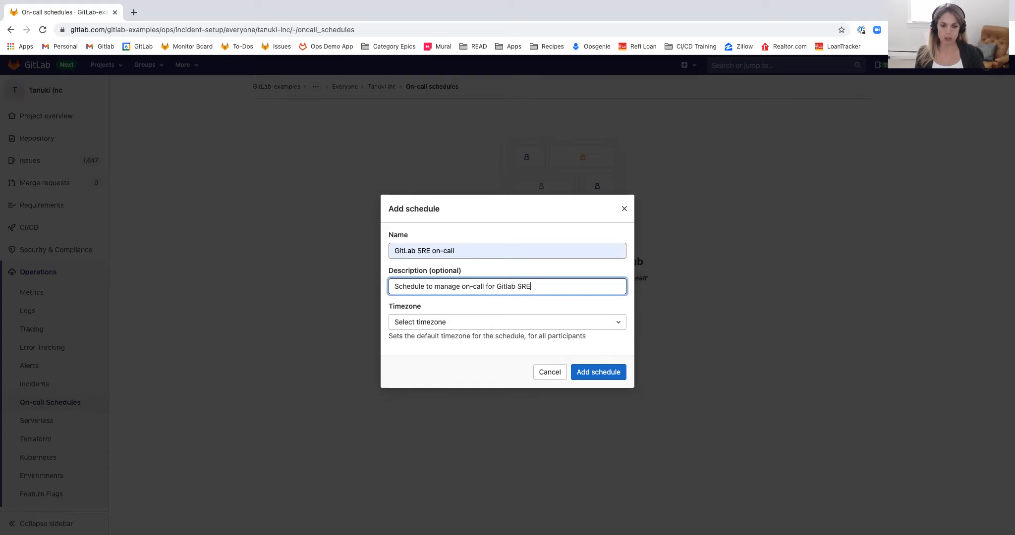
- Set the schedule's timezone to (UTC -07:00) PDT Pacific Time (US & Canada) and create the schedule
left_click(555, 325)
left_click(555, 366)
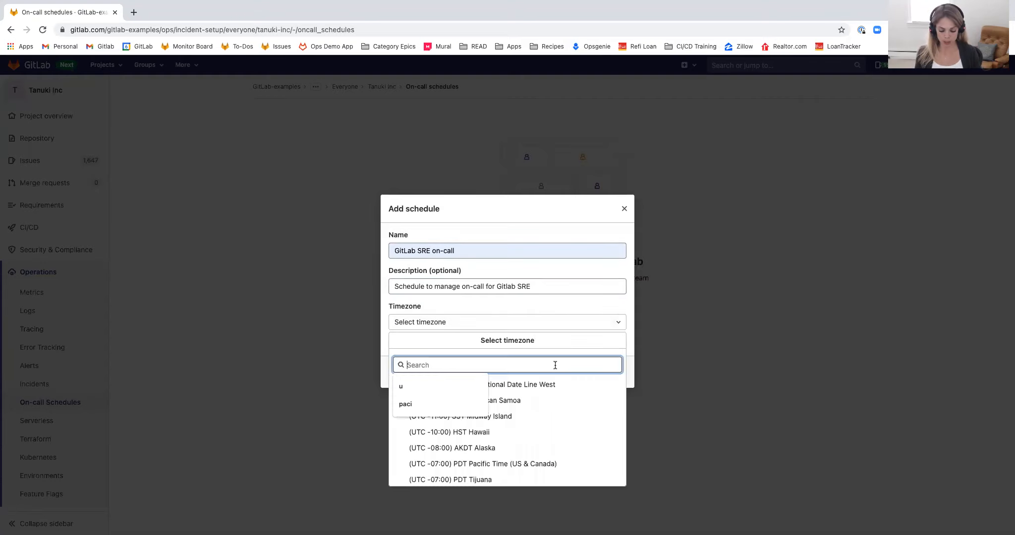
type("paci")
left_click(546, 386)
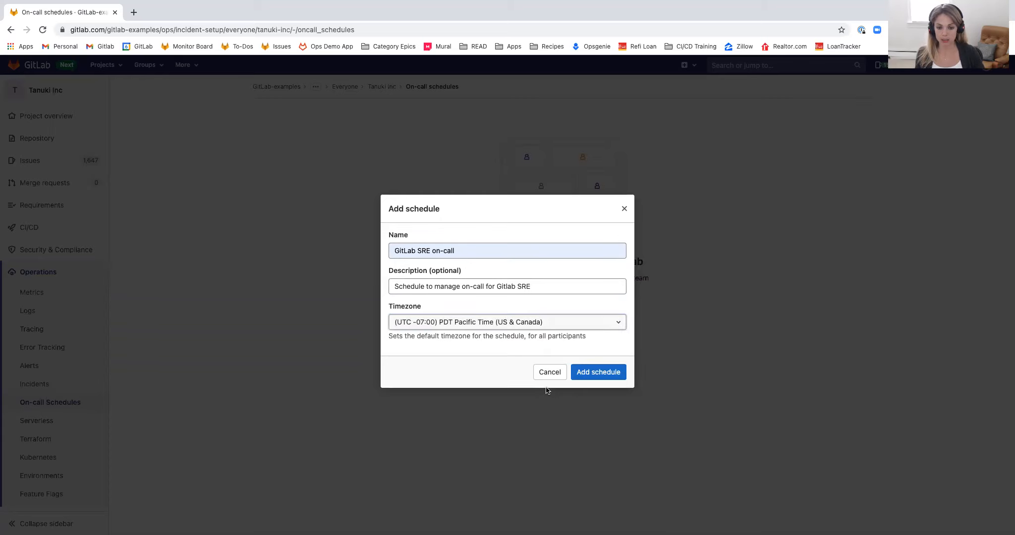
left_click(578, 373)
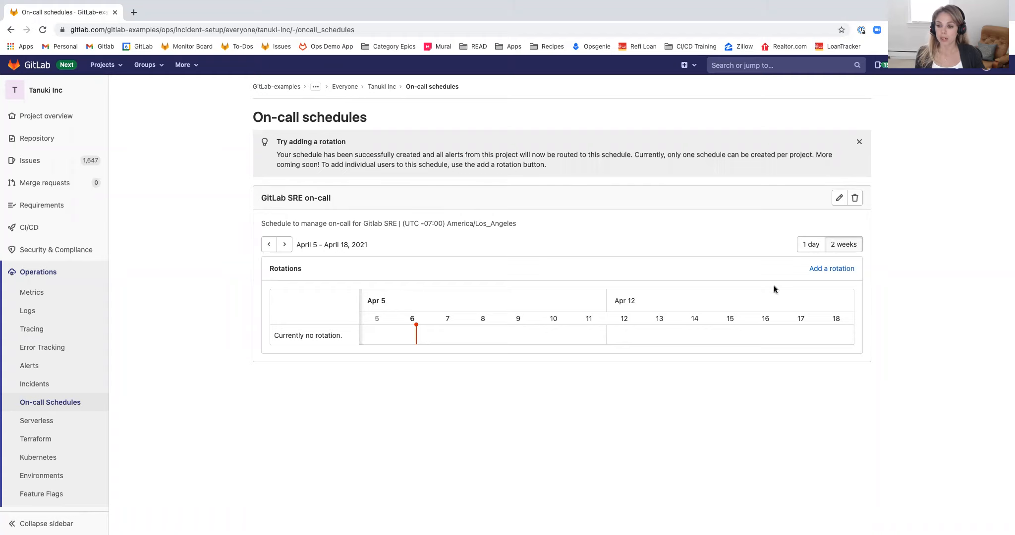
- Start a new rotation in the GitLab SRE on-call schedule and name it "First responders"
left_click(815, 270)
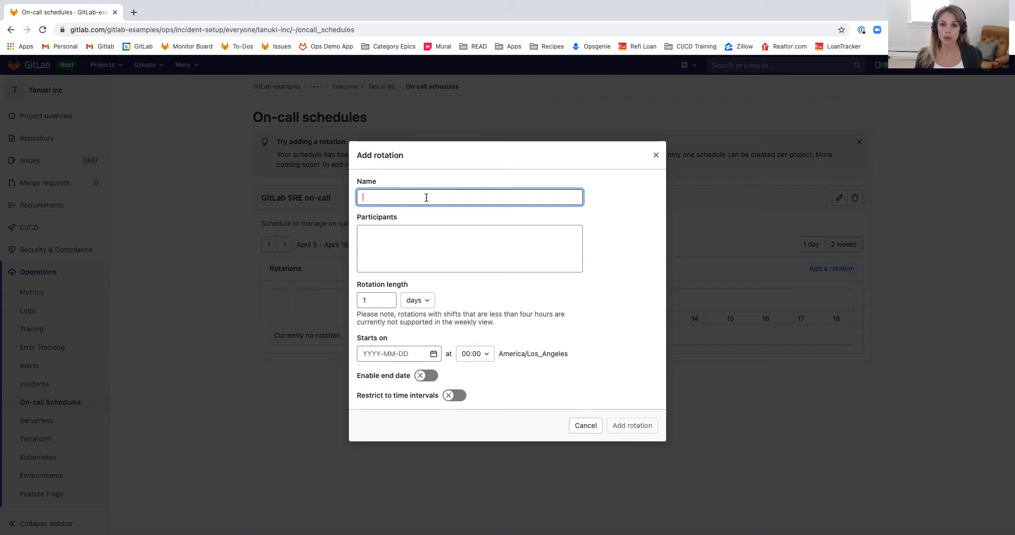
type("First Responder")
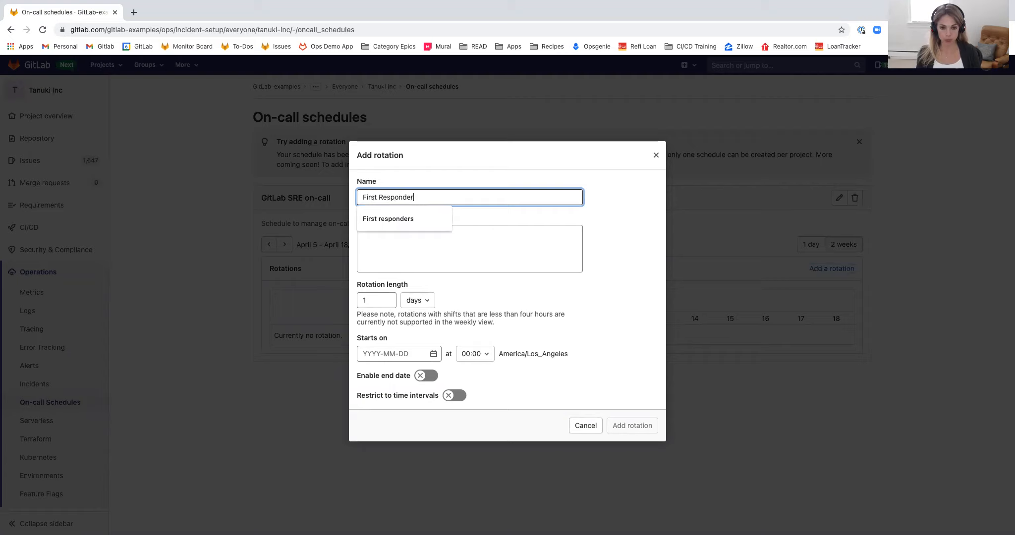
left_click(448, 220)
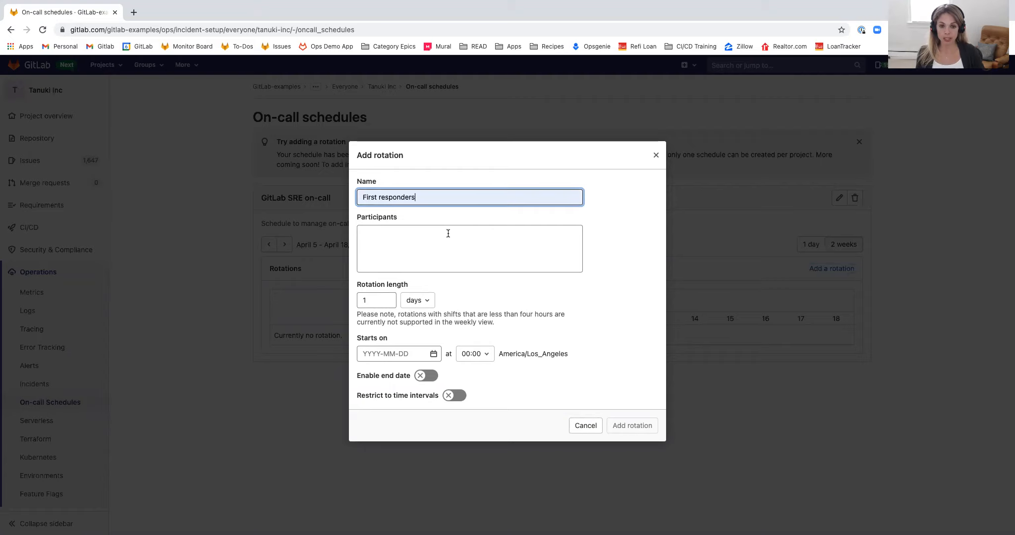
- Find five team members by name and add them as participants of the First responders rotation
left_click(448, 233)
type("ame")
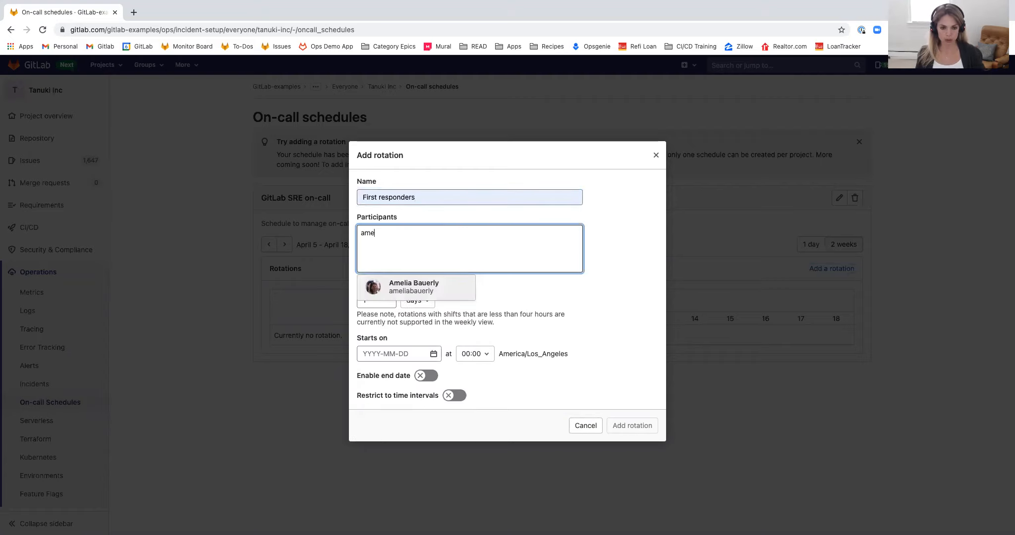
left_click(425, 290)
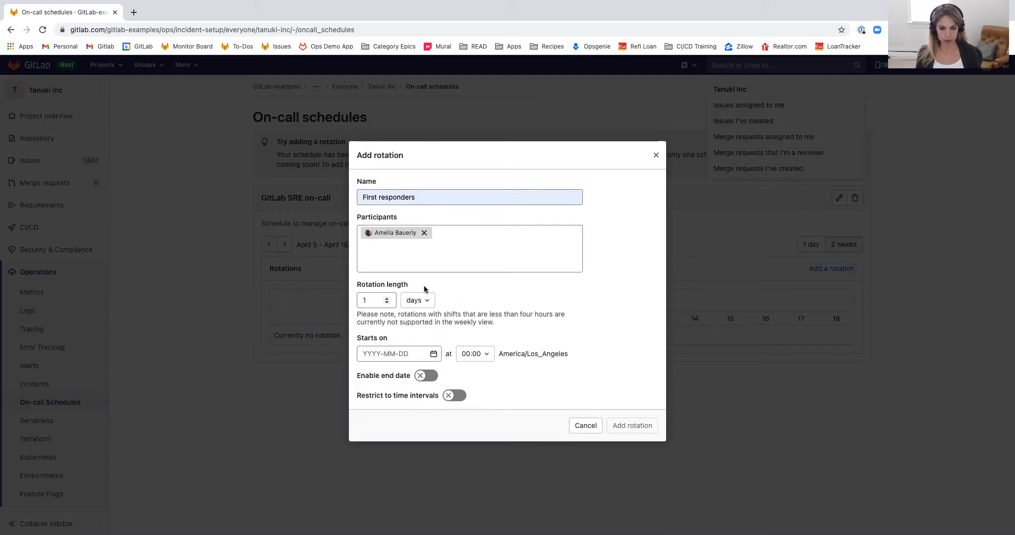
left_click(474, 256)
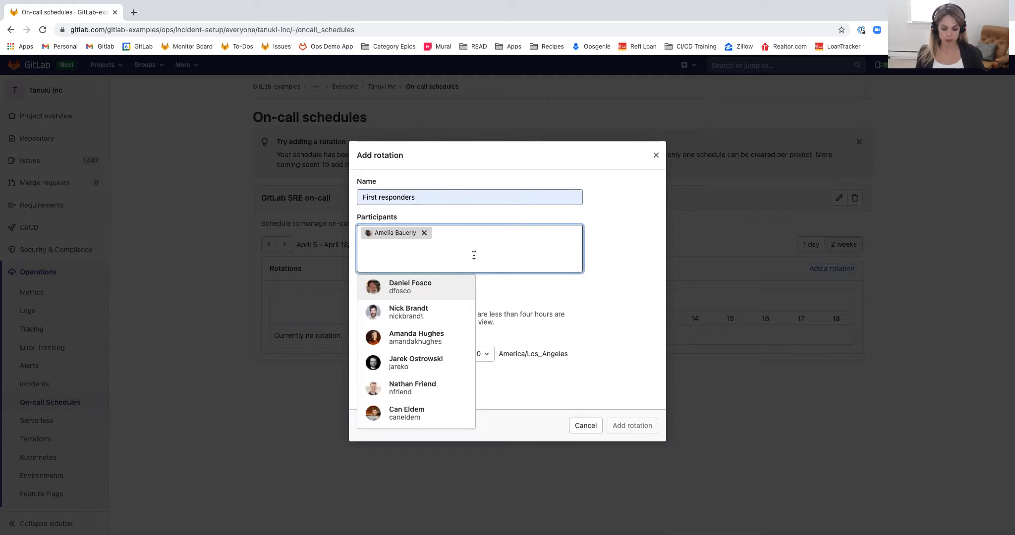
type("sya")
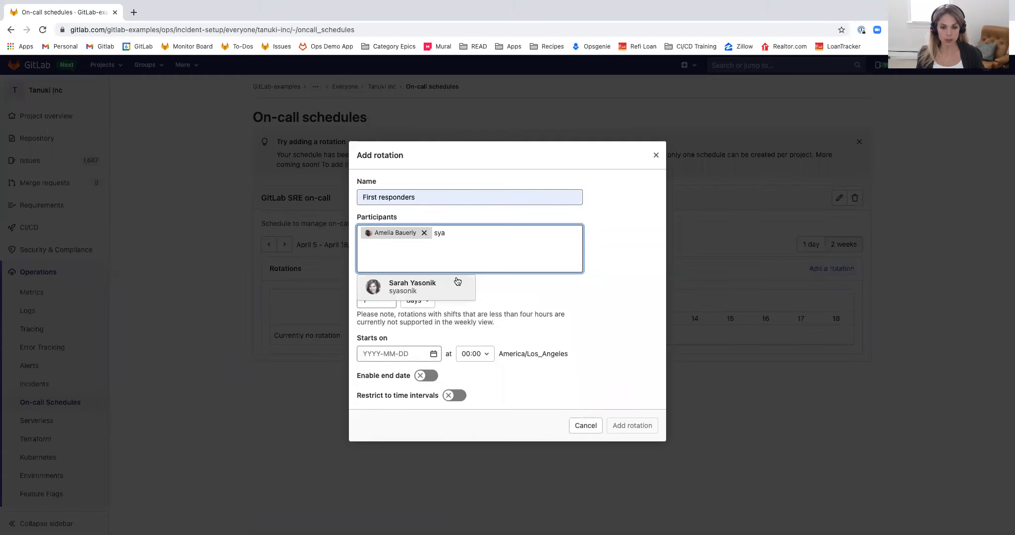
left_click(458, 283)
type("kevin")
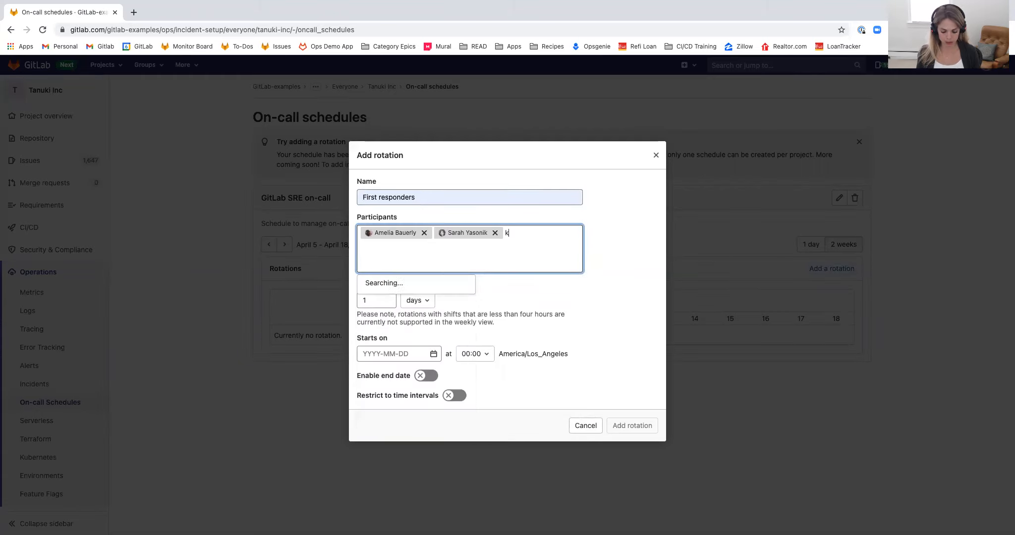
left_click(415, 288)
left_click(446, 265)
type("ken")
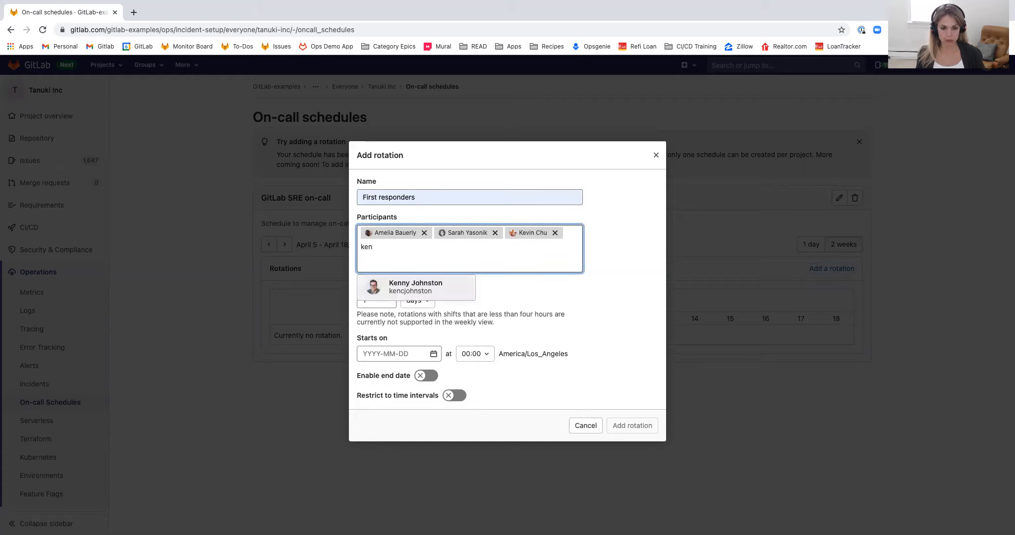
left_click(416, 290)
left_click(479, 255)
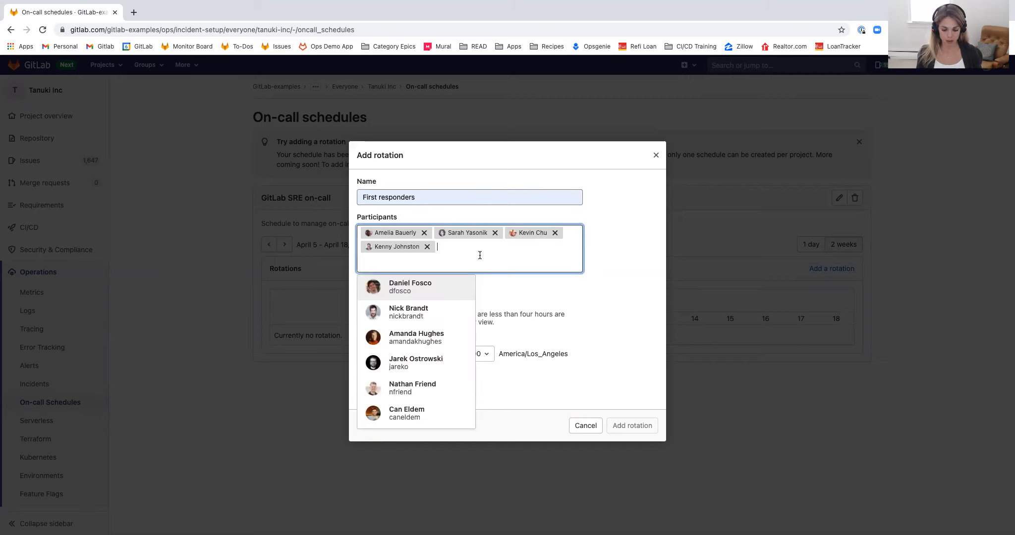
type("cry")
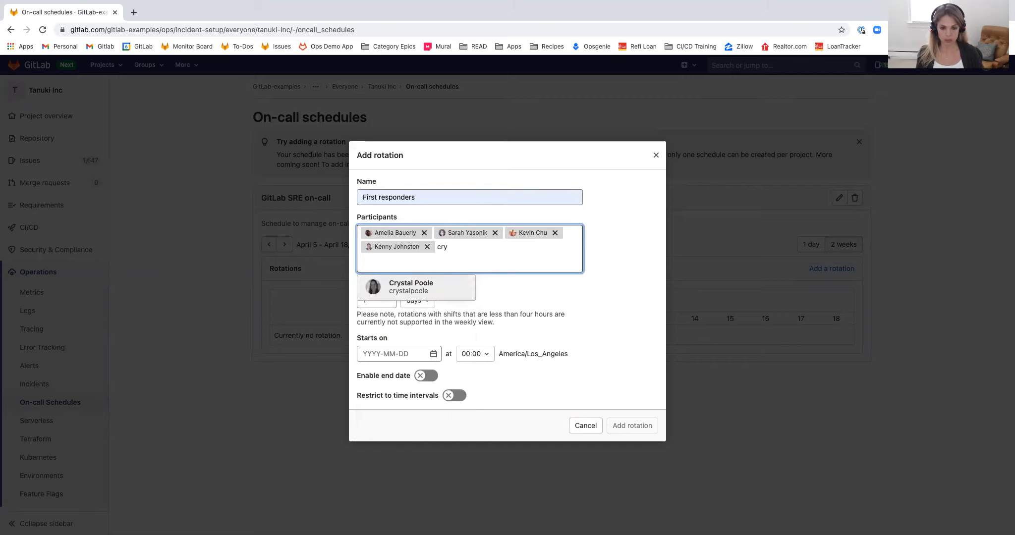
left_click(430, 292)
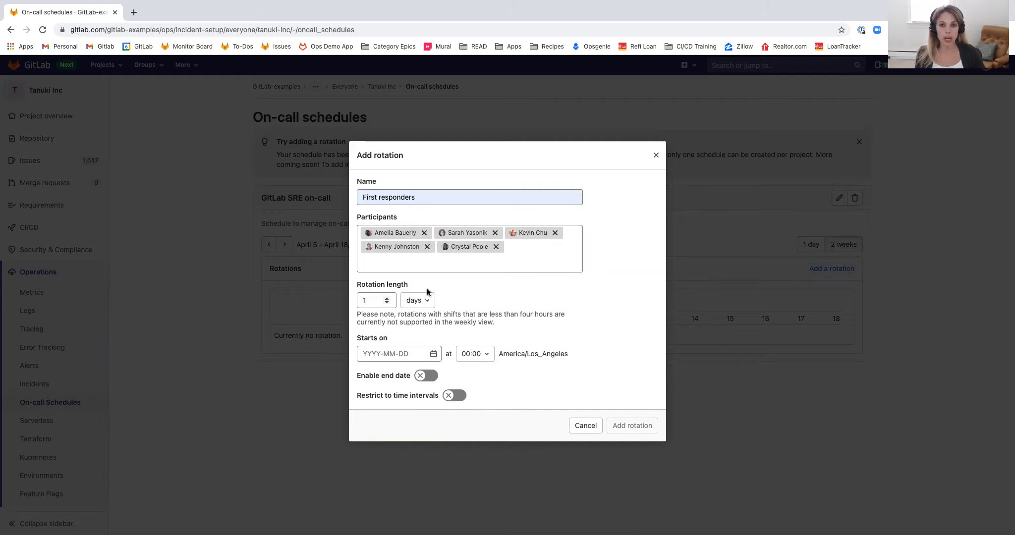
- Set the First responders rotation length to 3 days and its start date to 2021-04-05
left_click(387, 299)
left_click(387, 298)
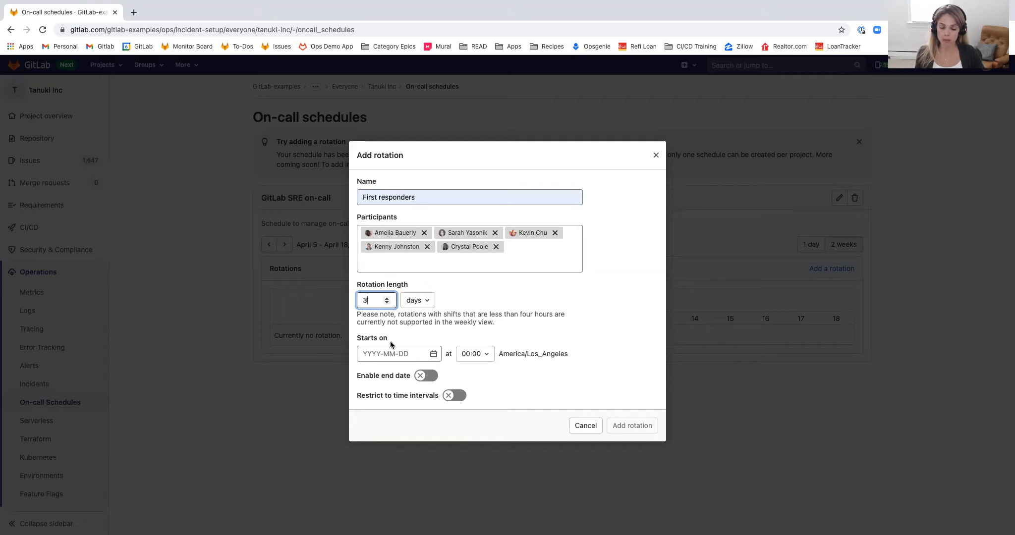
left_click(400, 355)
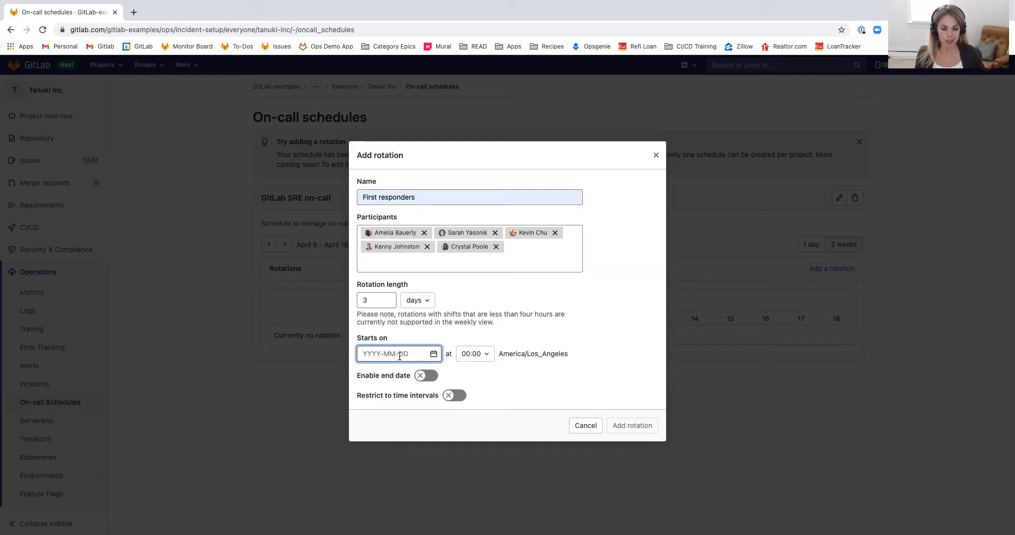
left_click(433, 353)
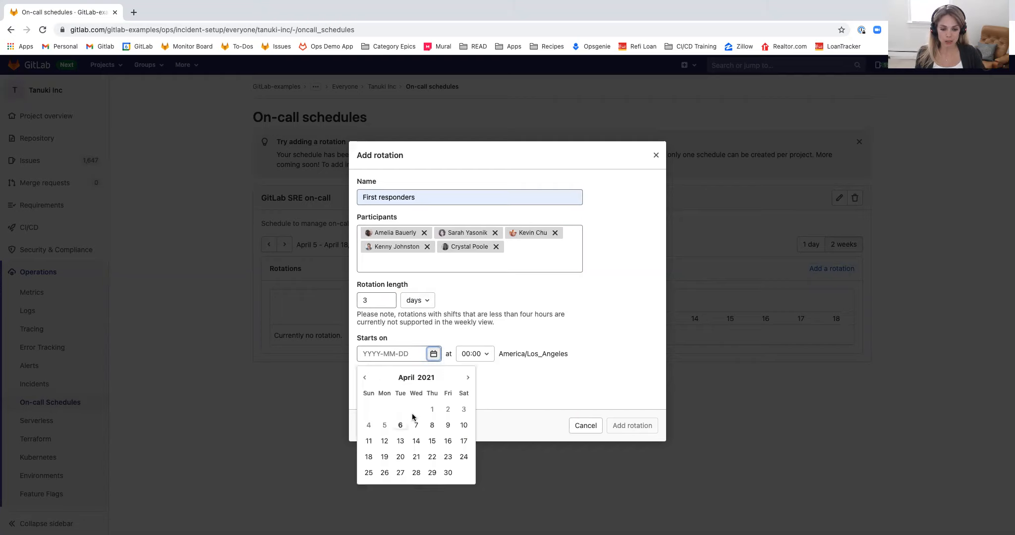
left_click(386, 424)
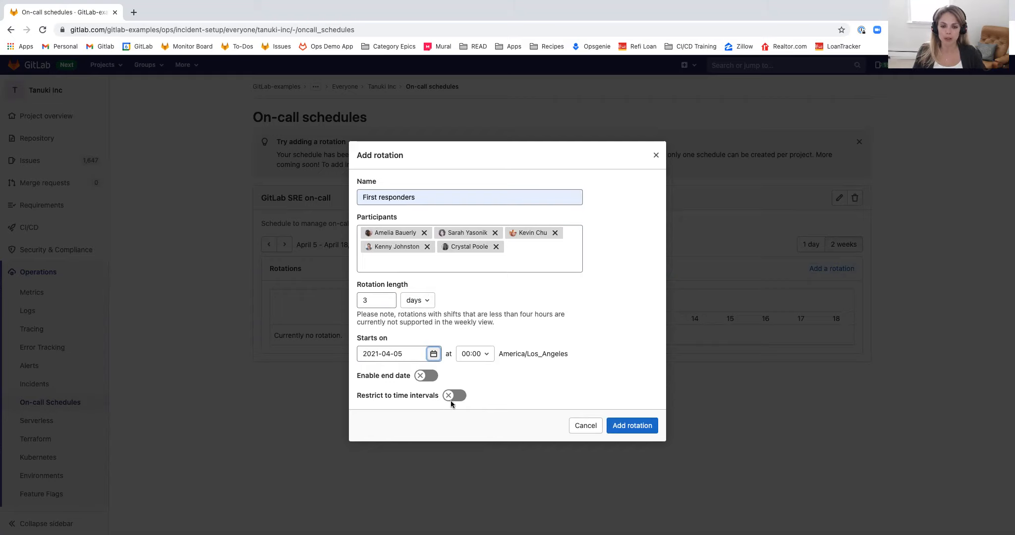
- Set the rotation's start time to 09:00 and create the First responders rotation
left_click(470, 354)
scroll(485, 426, "down", 1)
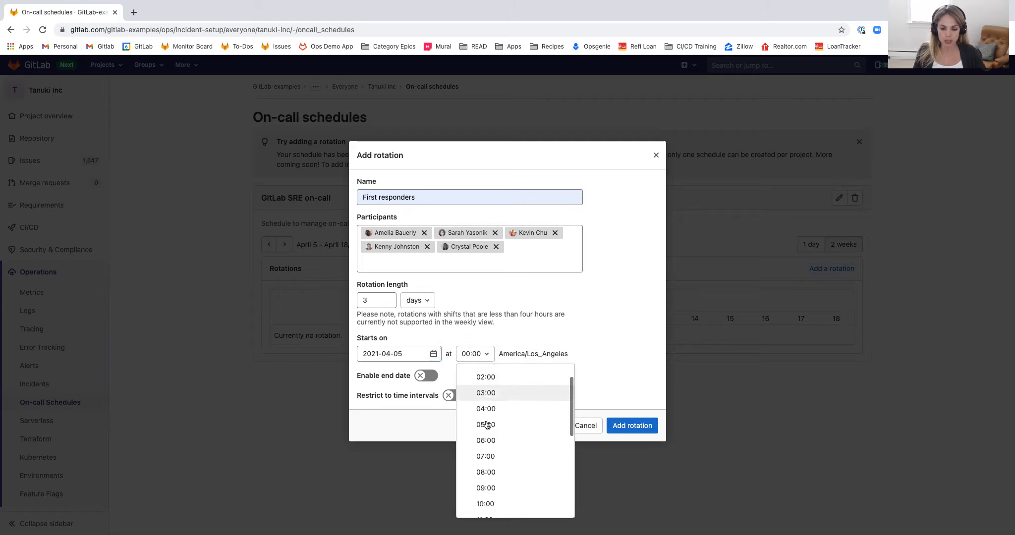
left_click(486, 482)
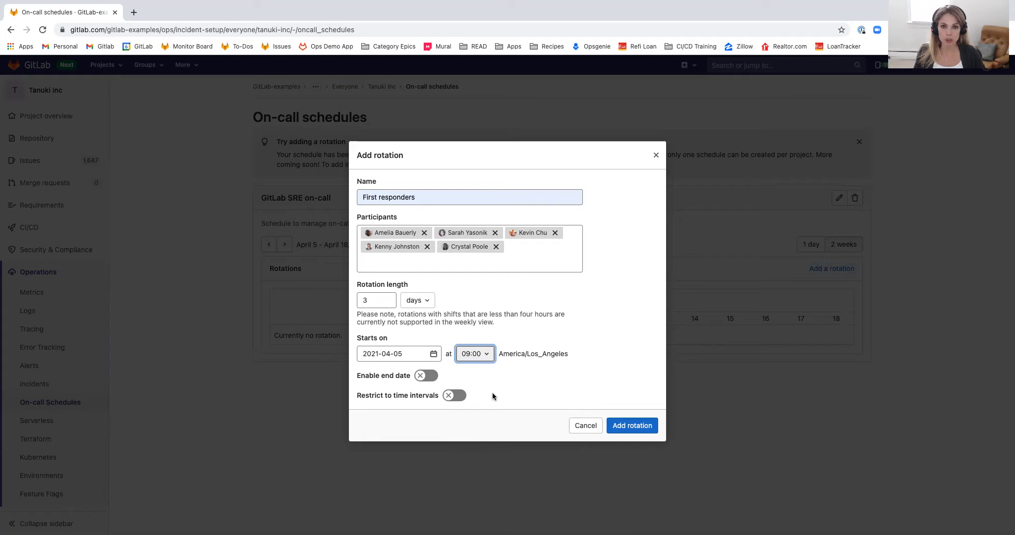
left_click(620, 425)
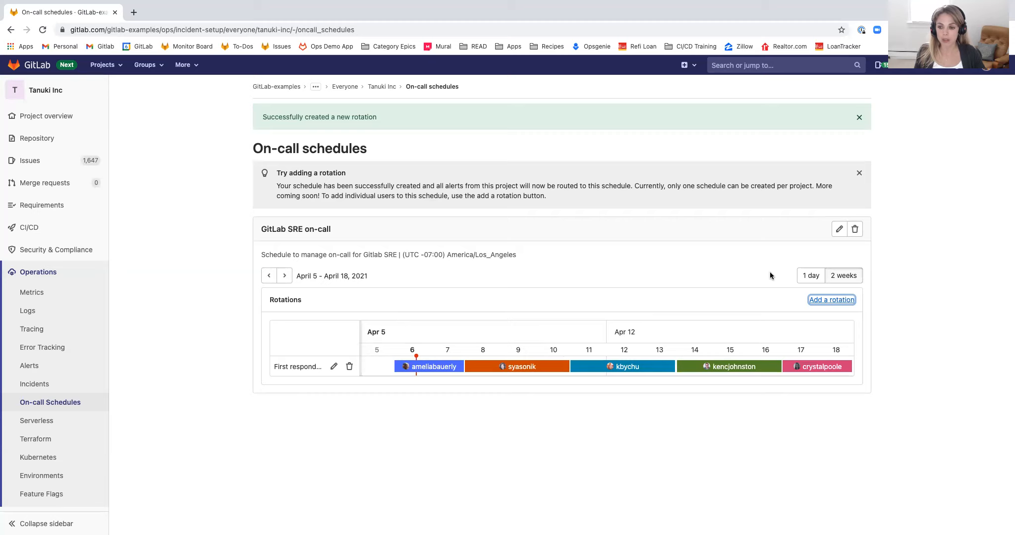
- Start a second rotation in the schedule and name it "Incident Managers"
left_click(831, 300)
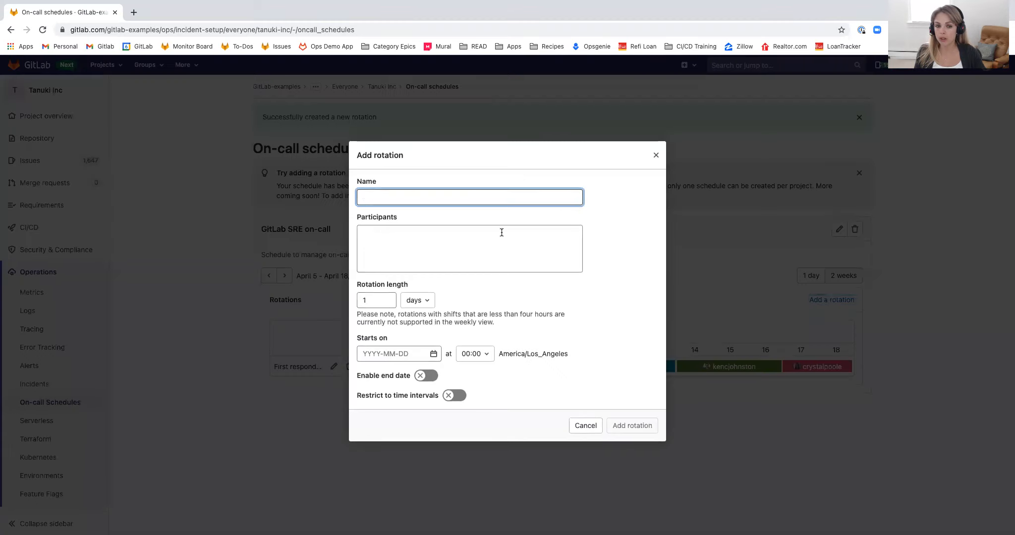
type("Inciden")
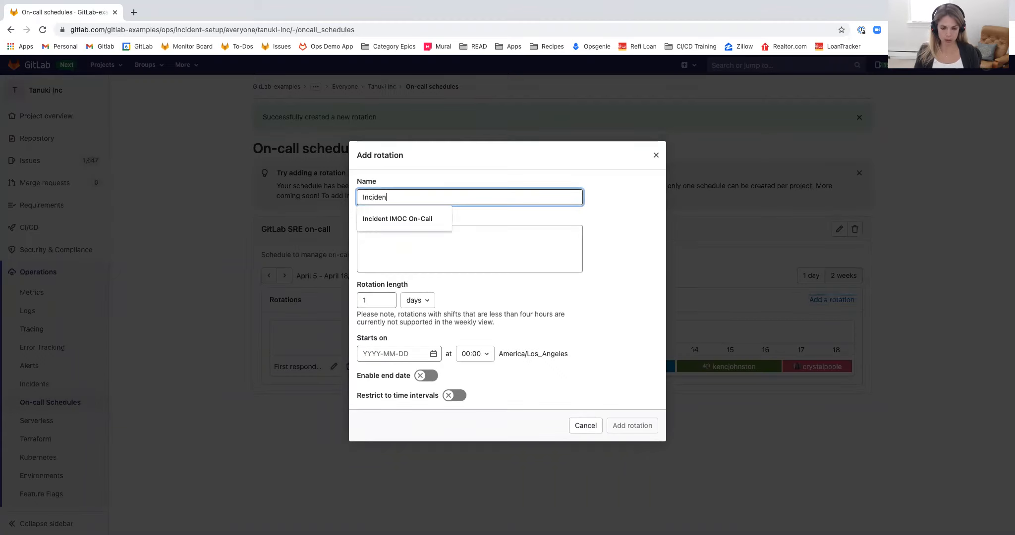
type("t Managers")
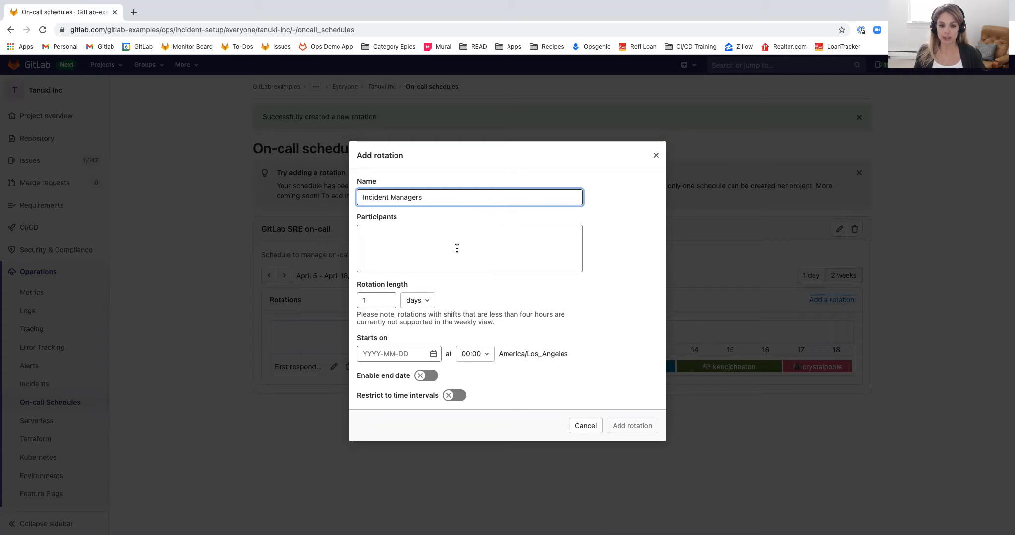
- Find three team members by name and add them as participants of the Incident Managers rotation
left_click(457, 248)
type("sarah")
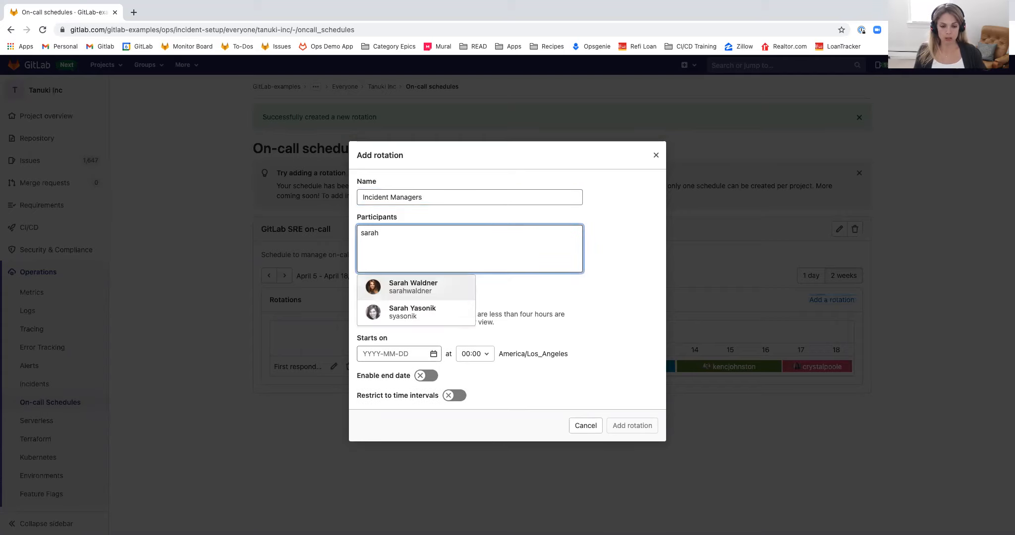
left_click(419, 289)
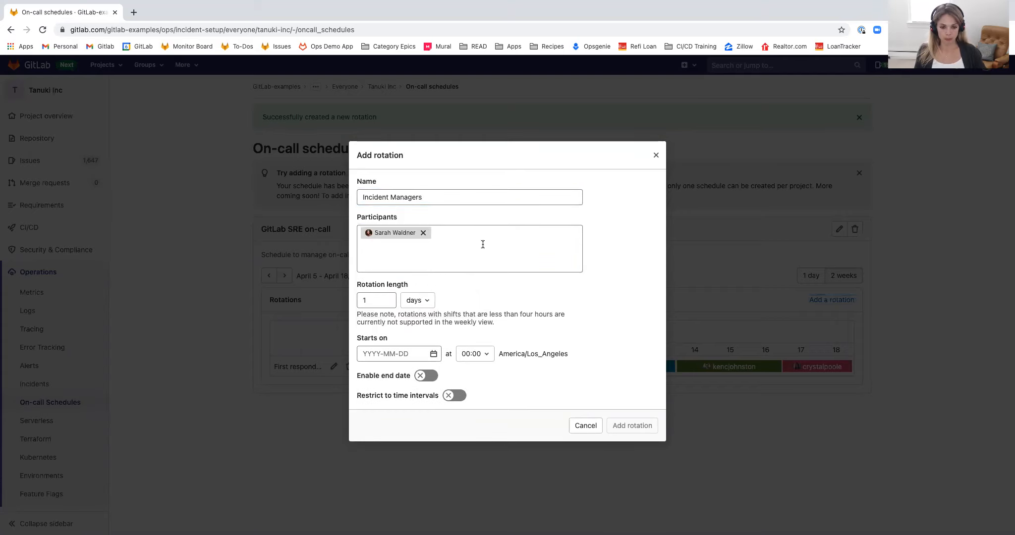
left_click(494, 234)
type("tris")
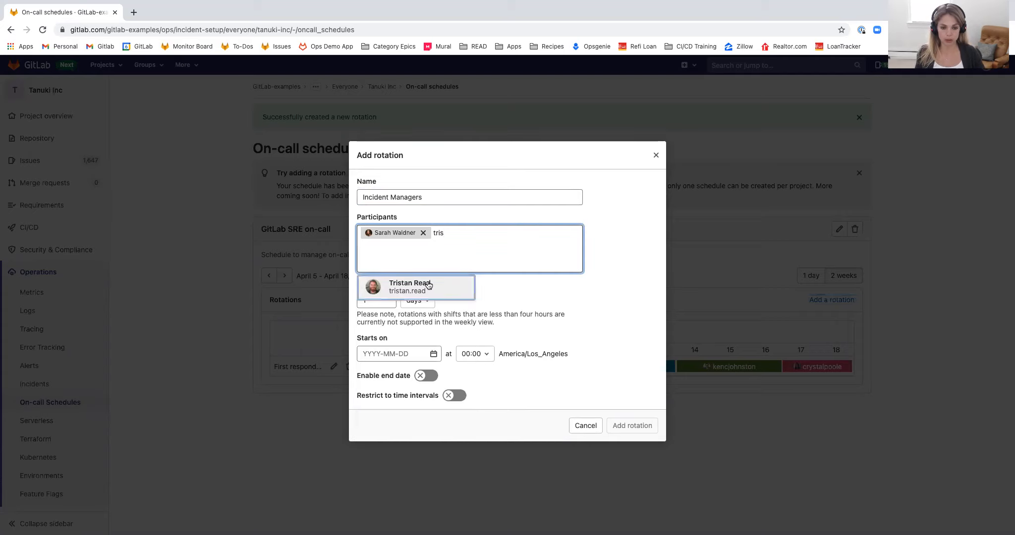
left_click(429, 285)
left_click(536, 247)
type("sean")
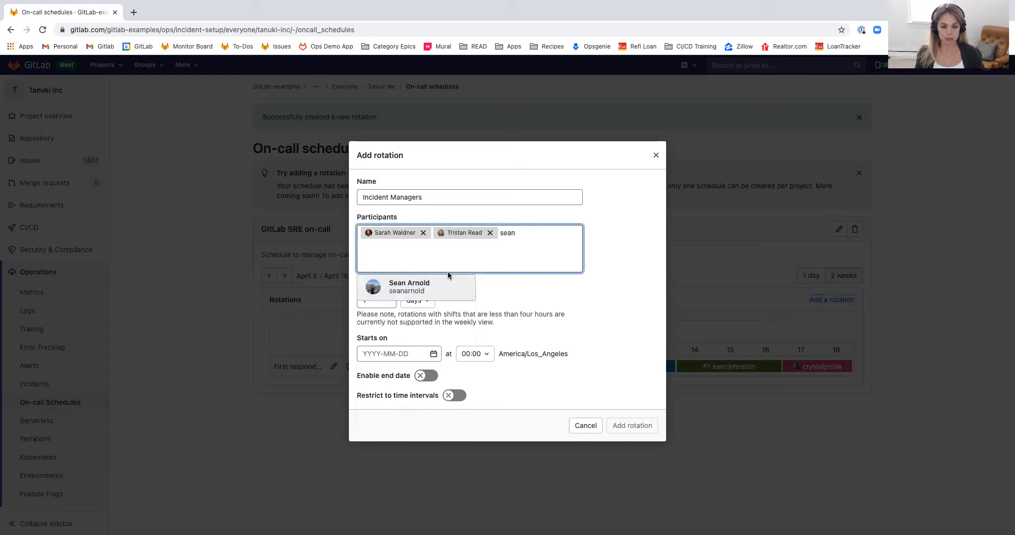
left_click(427, 285)
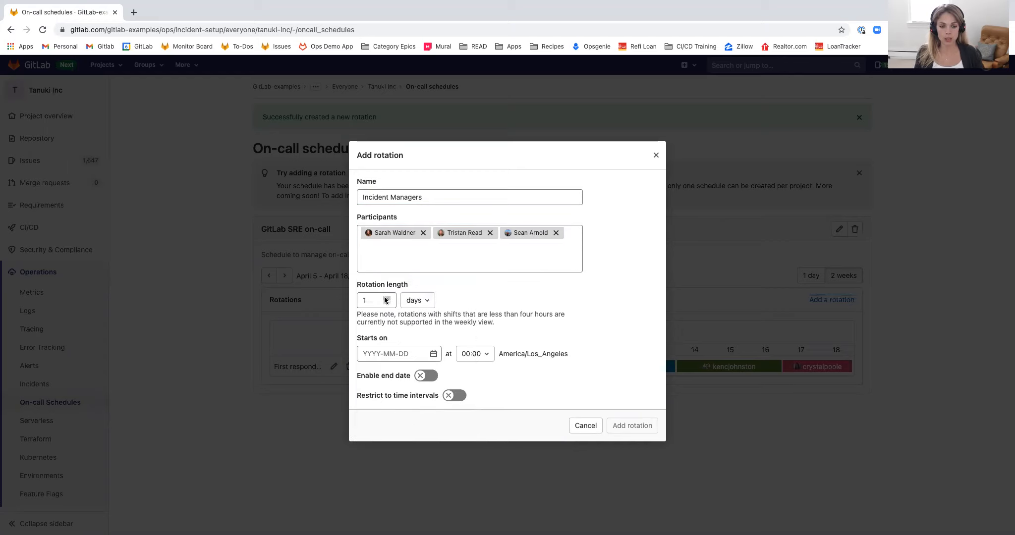
- Set the Incident Managers rotation length to 1 week and its start date to 2021-04-05
left_click(416, 301)
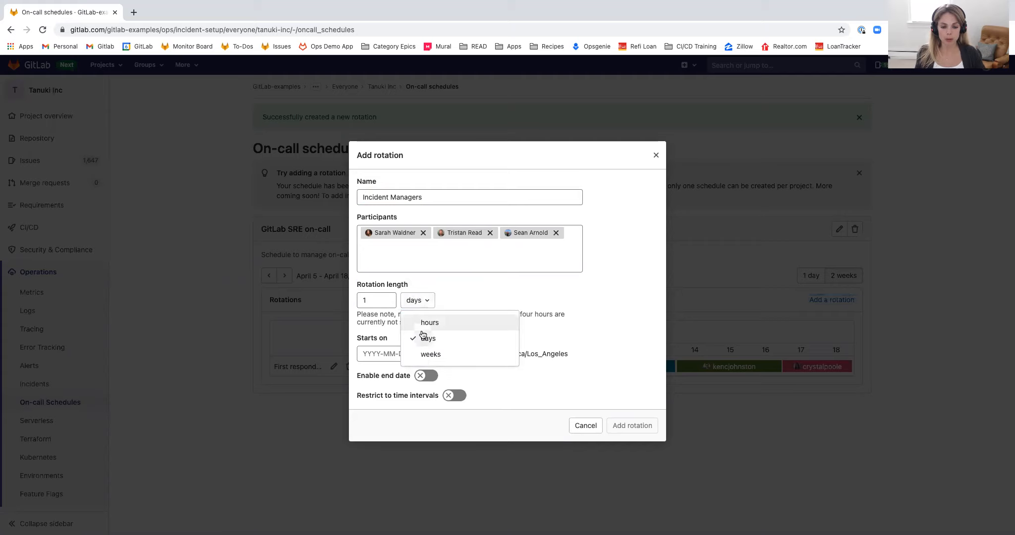
left_click(427, 354)
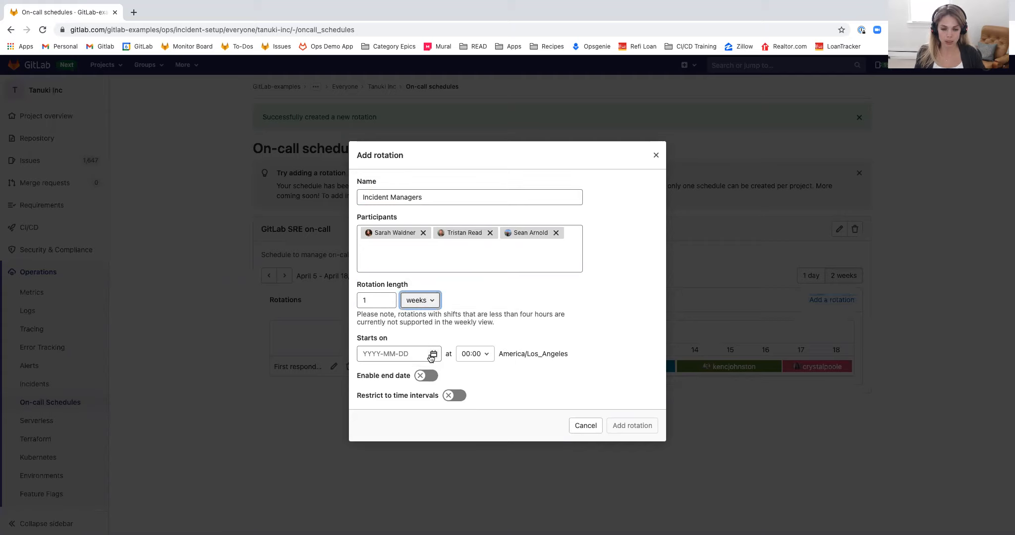
left_click(431, 357)
left_click(388, 424)
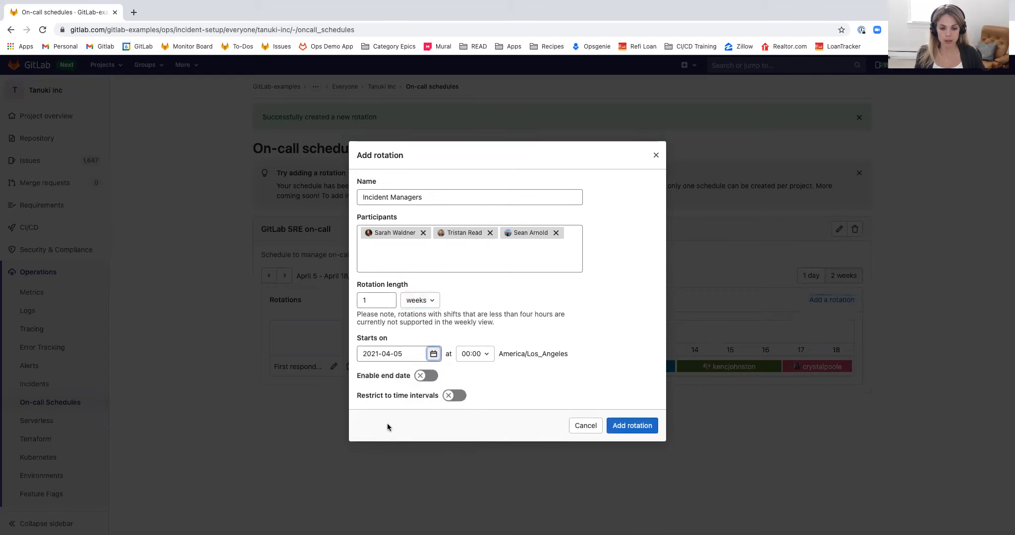
- Set the start time to 09:00 and create the Incident Managers rotation
left_click(481, 355)
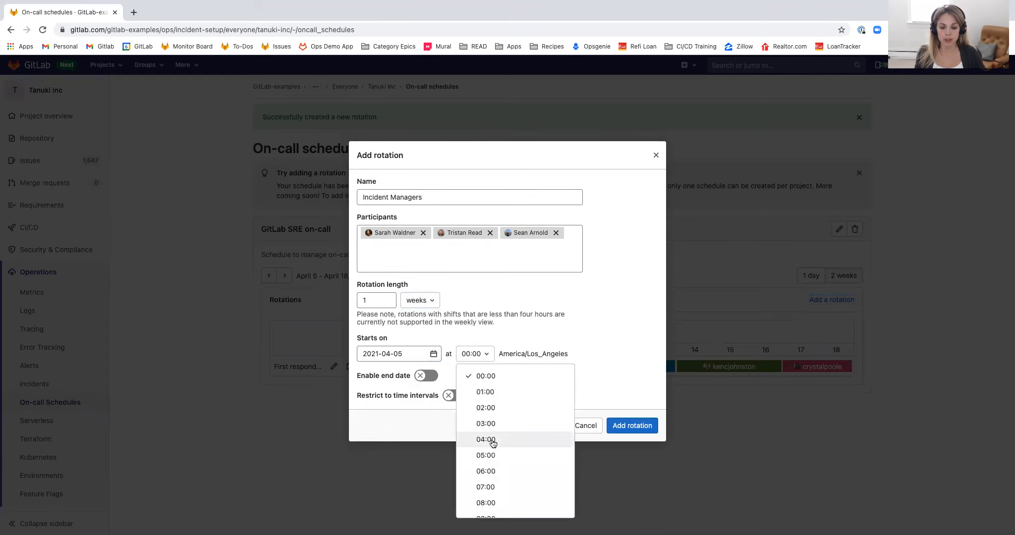
scroll(494, 445, "down", 1)
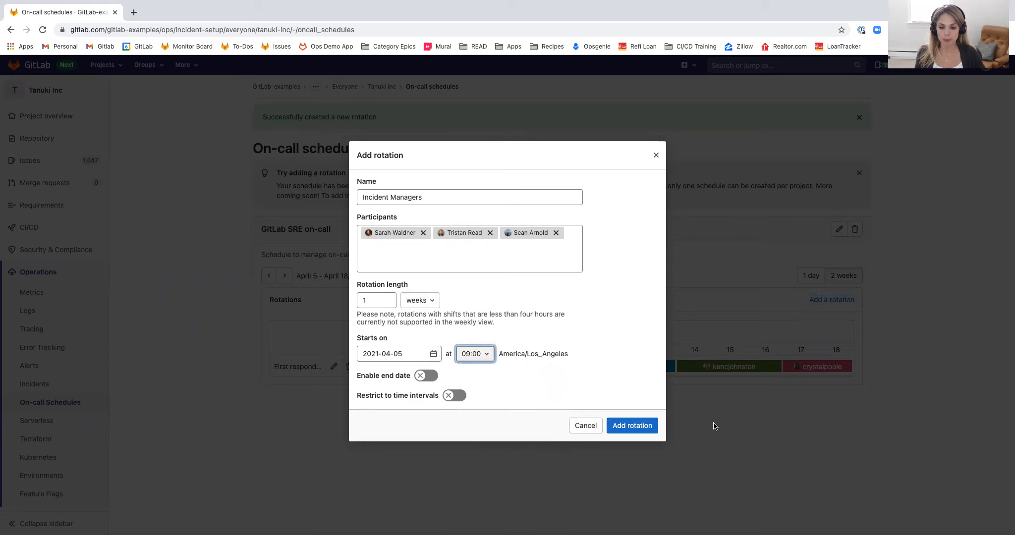
left_click(642, 425)
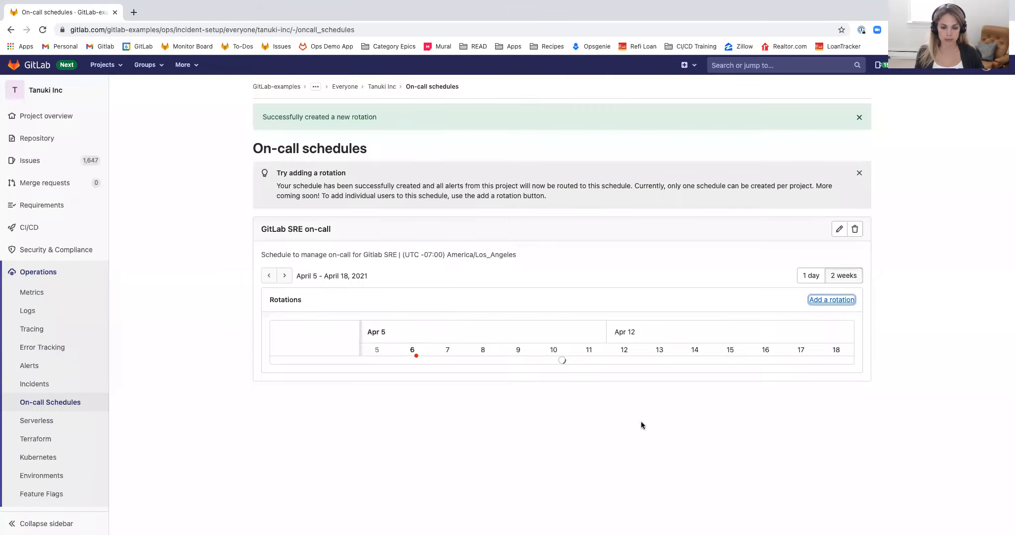